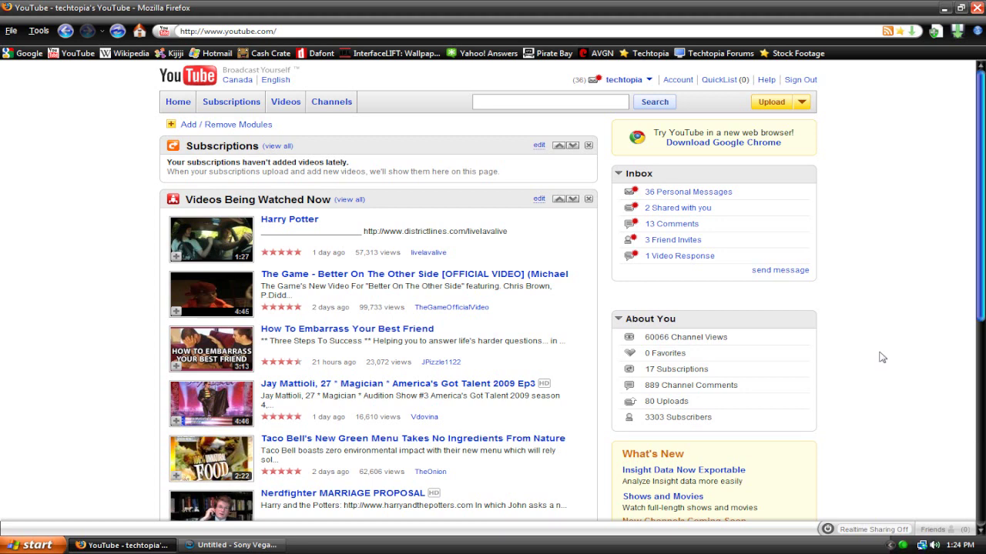
Step: Go to the second page (messages 21-40) of the 36 personal messages in the YouTube inbox
left_click(730, 195)
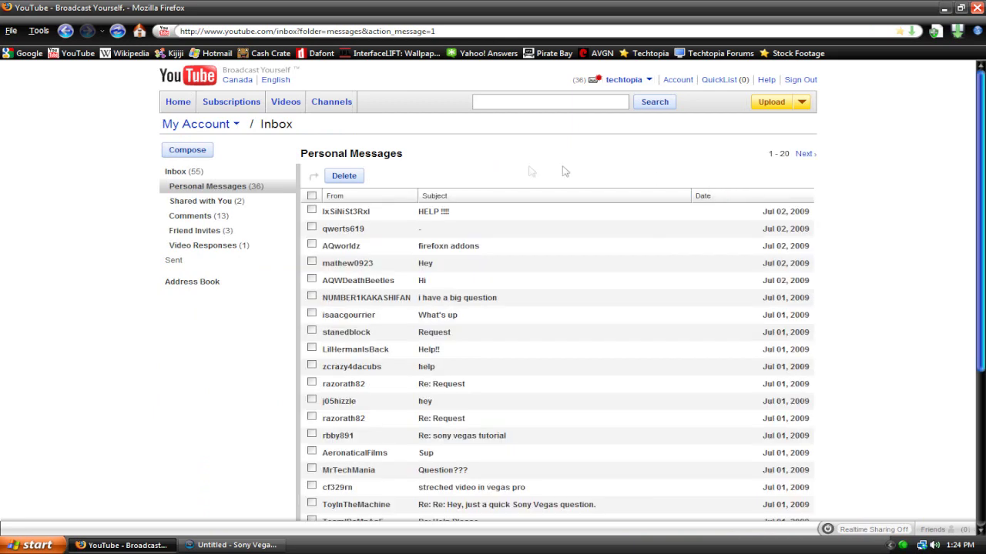
scroll(84, 168, "down", 3)
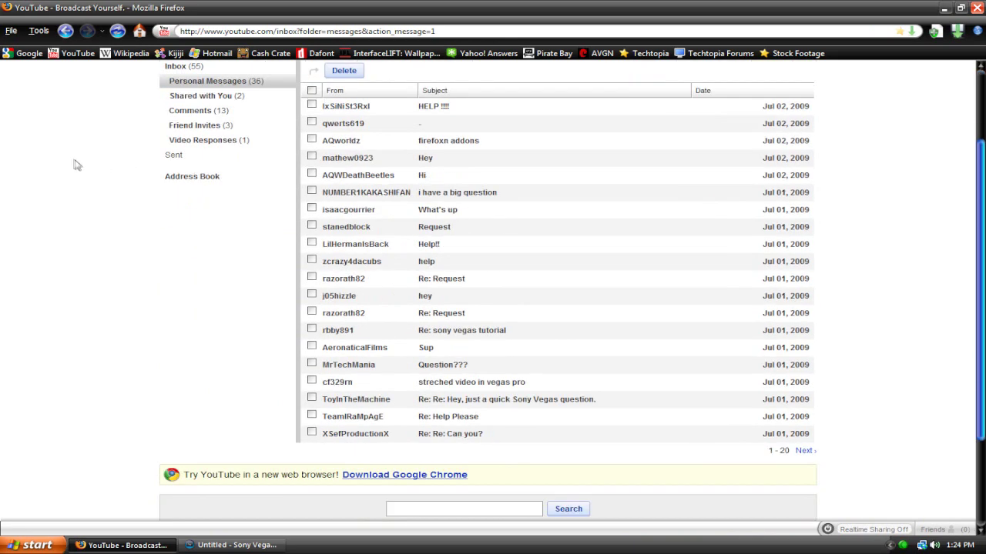
scroll(71, 163, "up", 3)
scroll(627, 292, "down", 3)
left_click(804, 450)
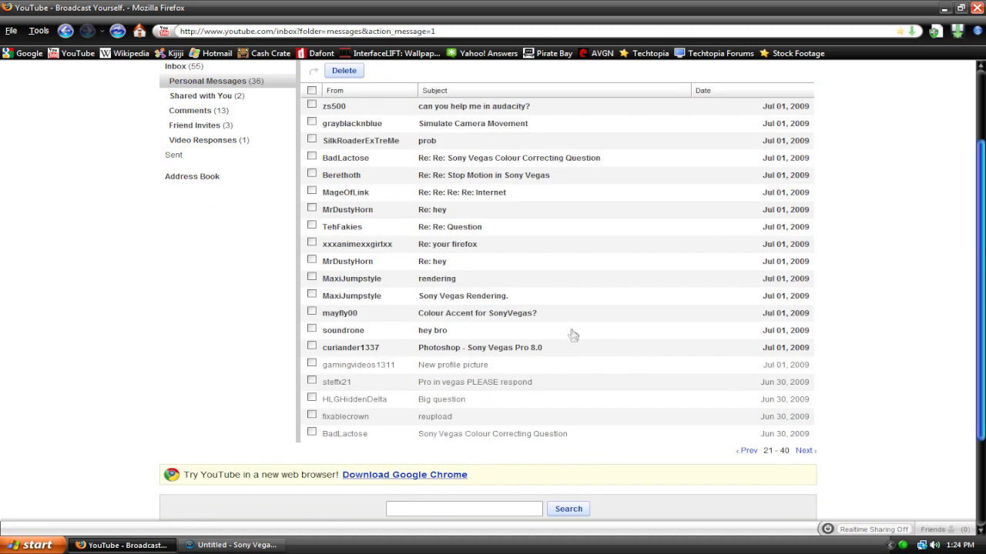
Step: Expand the 'Pro in vegas PLEASE respond' and 'Sony Vegas Colour Correcting Question' messages
left_click(375, 377)
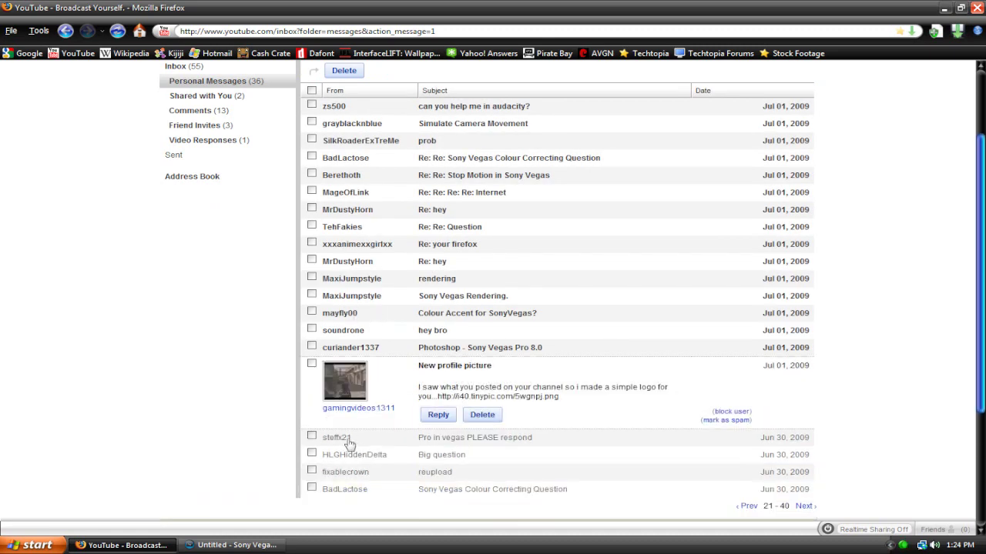
scroll(352, 462, "down", 3)
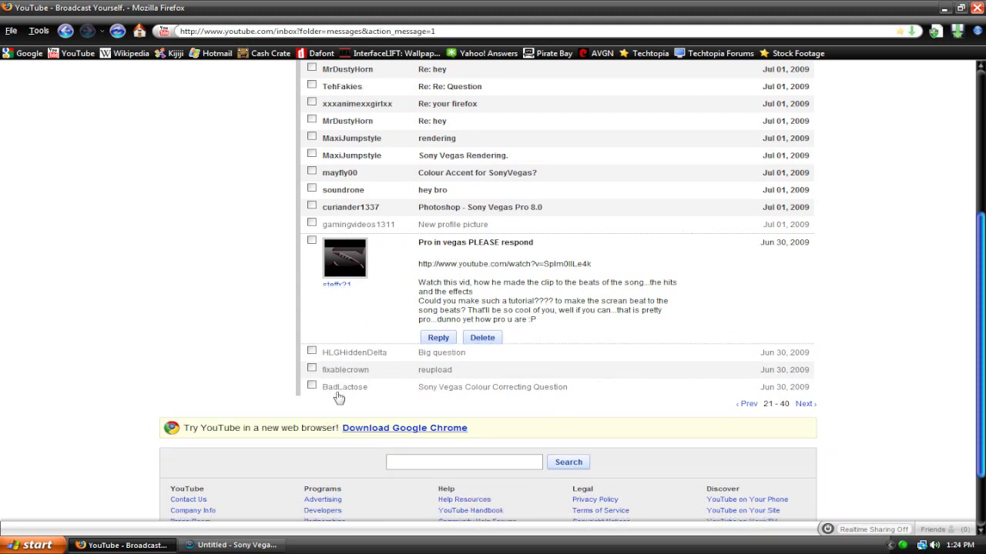
left_click(338, 454)
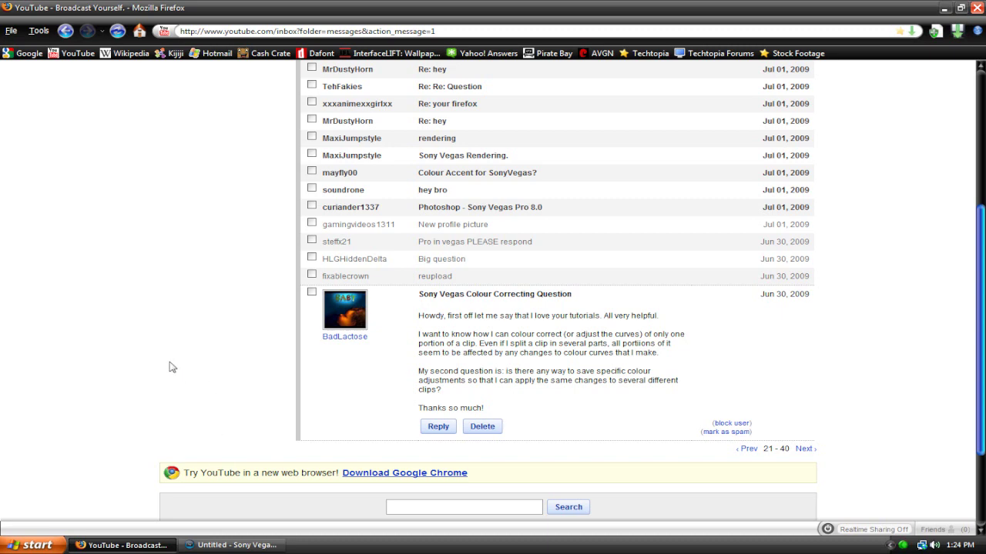
Step: Switch from the YouTube message back to the Sony Vegas project
left_click(205, 546)
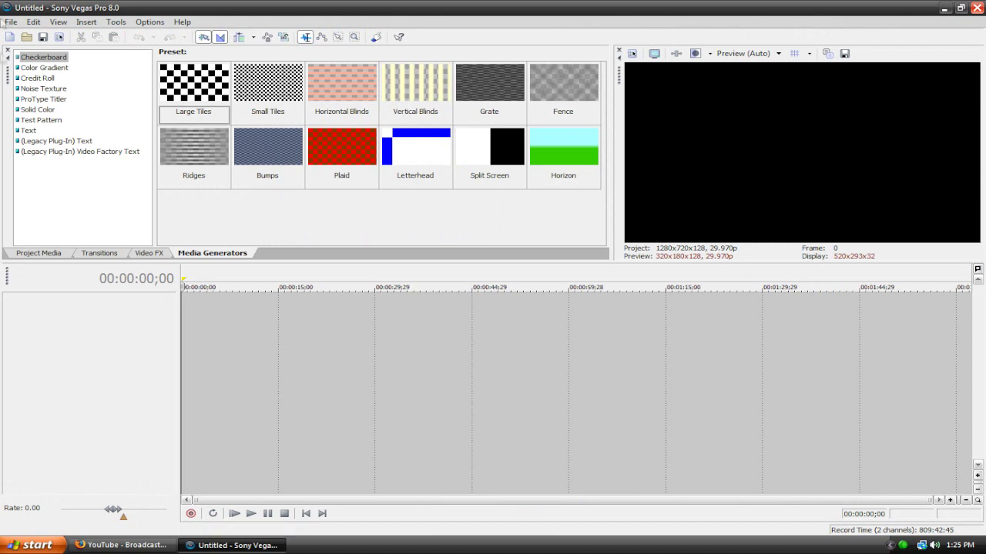
Step: Import Test Clip.wmv from Stock Footage, place it at the timeline start, and select its audio track
left_click(9, 22)
mouse_move(57, 129)
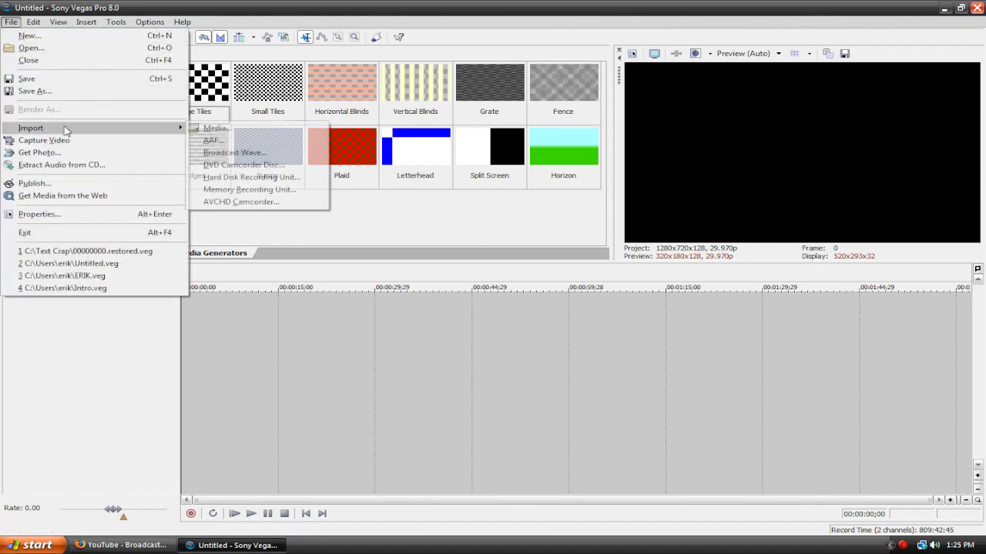
left_click(214, 129)
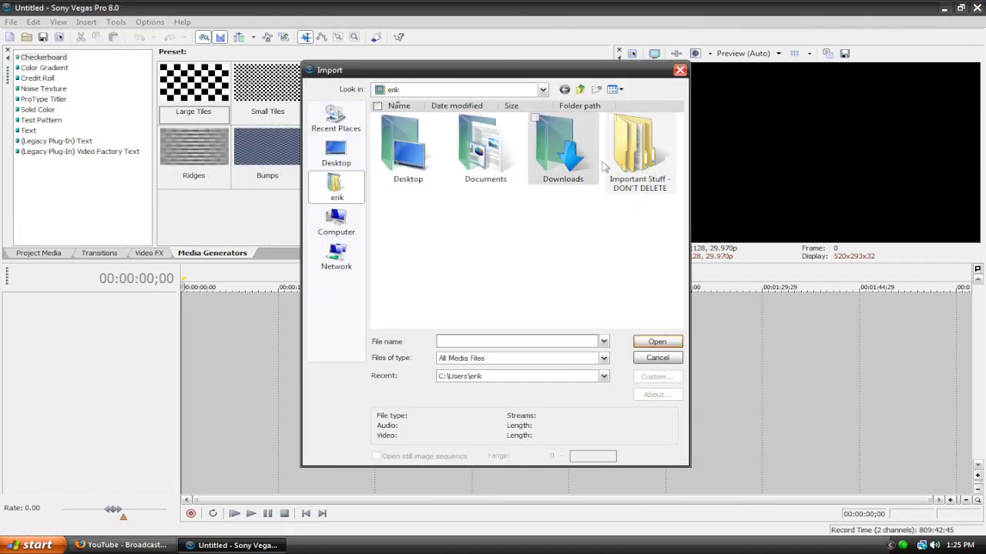
double_click(633, 154)
double_click(422, 131)
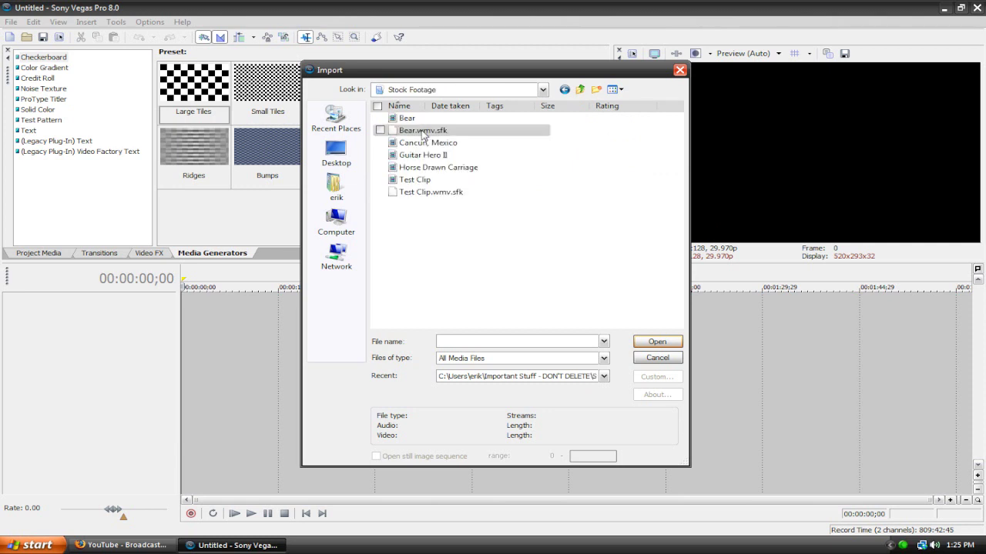
double_click(422, 180)
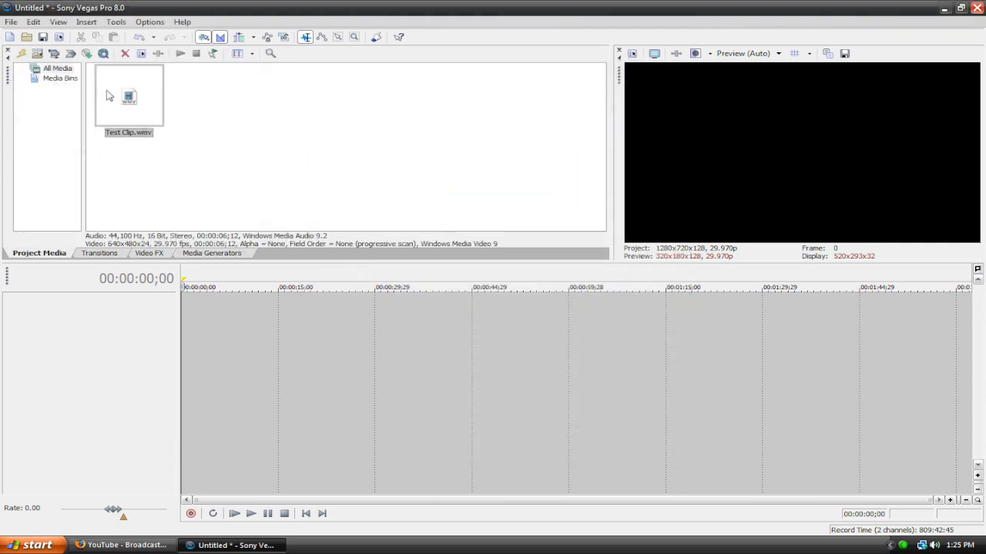
left_click_drag(106, 92, 147, 322)
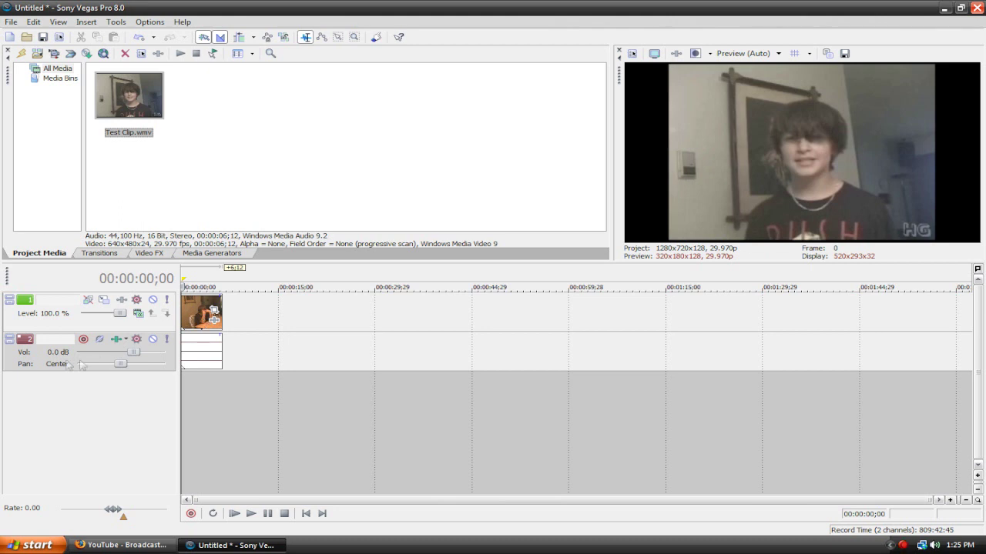
left_click(10, 366)
Step: Delete the audio track, duplicate the video track, and open Event Pan/Crop for the top clip
key("Delete")
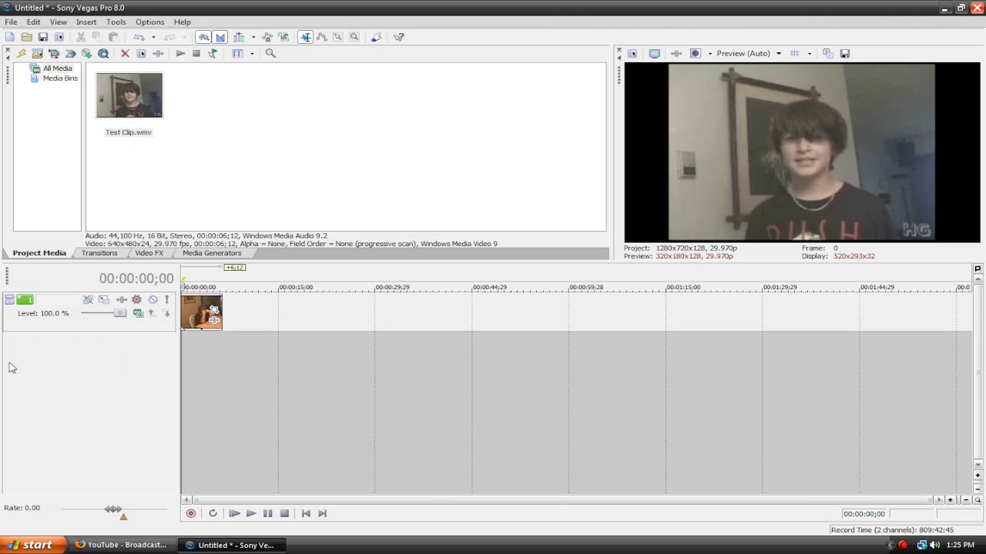
right_click(132, 329)
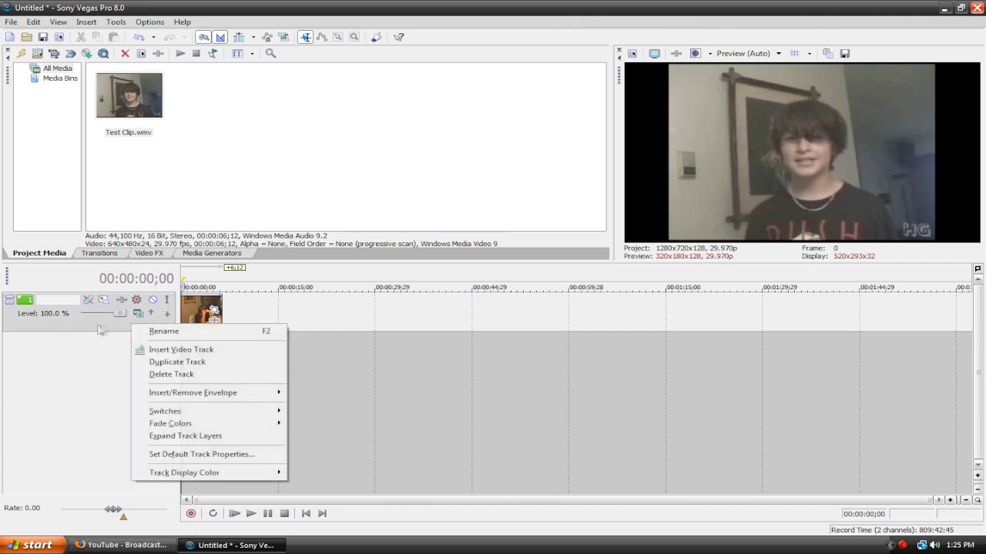
left_click(187, 364)
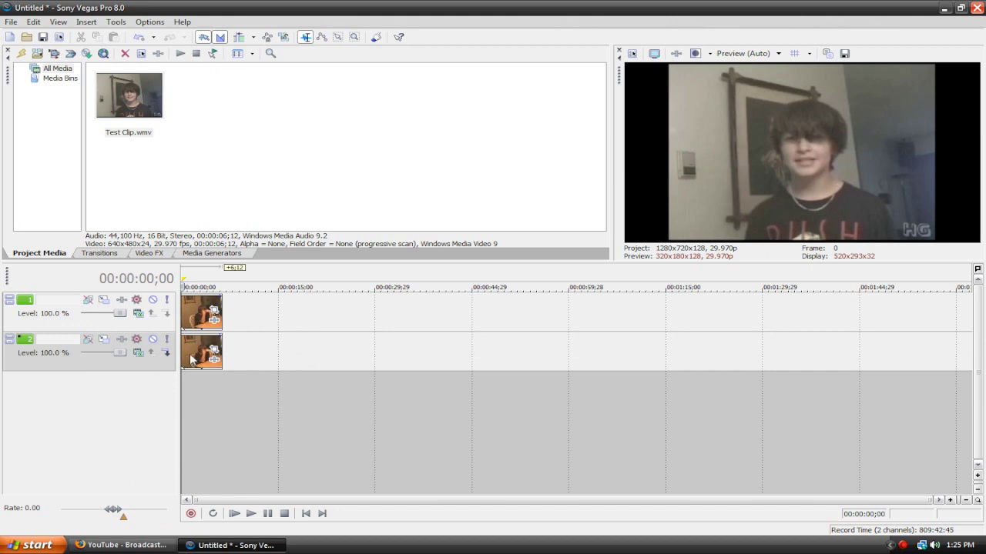
left_click(215, 311)
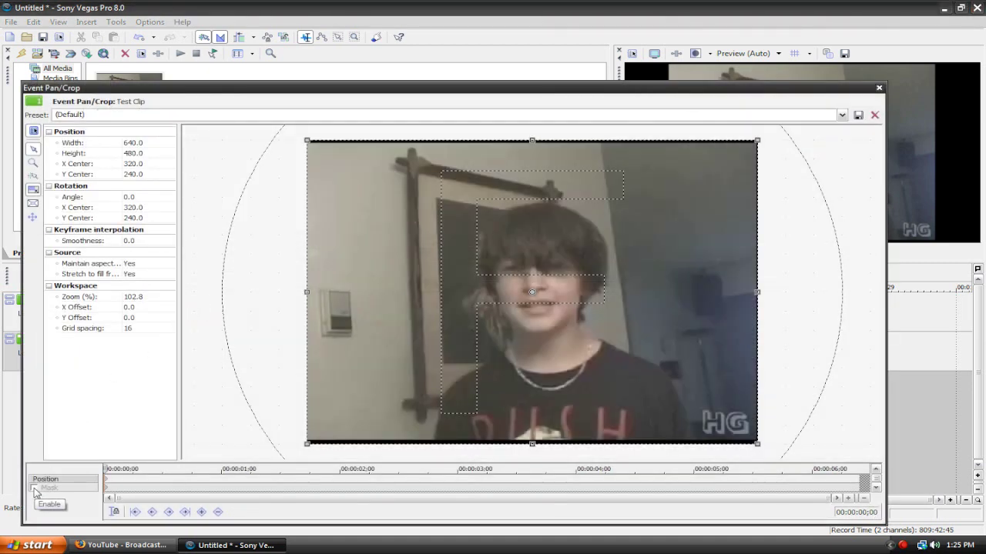
Step: Enable Mask and trace a closed anchor-point outline around the face, starting and ending below the chin
left_click(34, 488)
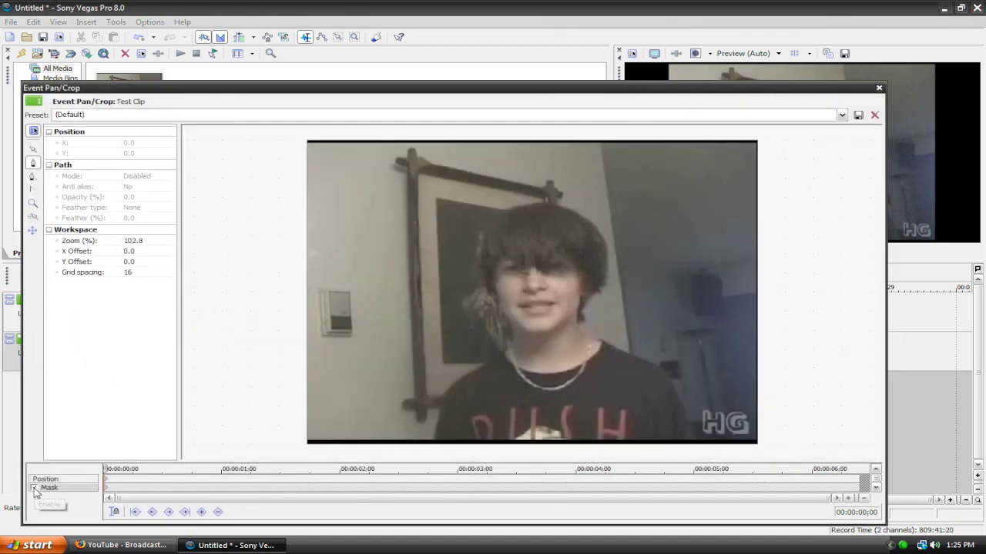
left_click(33, 164)
left_click(523, 330)
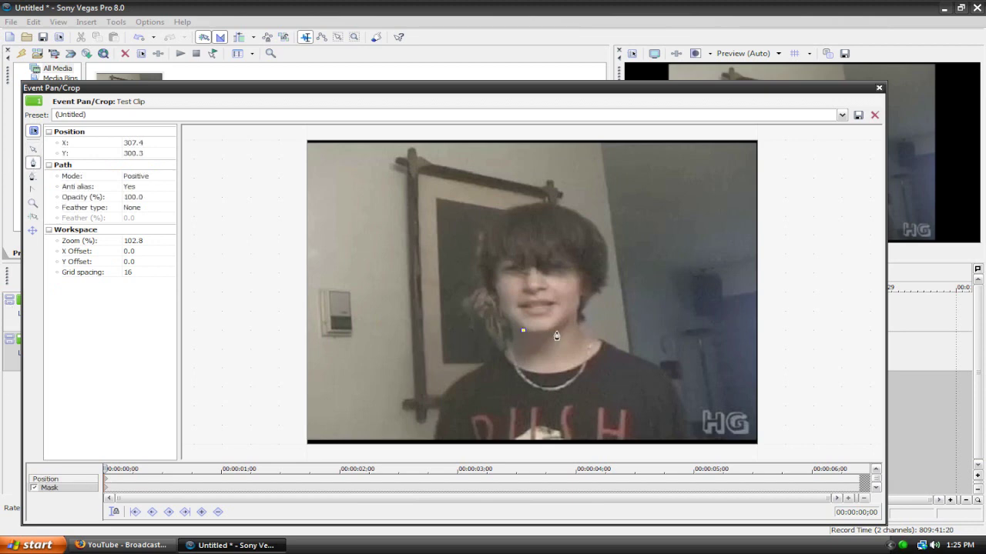
left_click(551, 332)
left_click(582, 304)
left_click(602, 282)
left_click(601, 238)
left_click(576, 221)
left_click(546, 210)
left_click(516, 214)
left_click(497, 228)
left_click(488, 243)
left_click(496, 299)
left_click(512, 317)
left_click(523, 332)
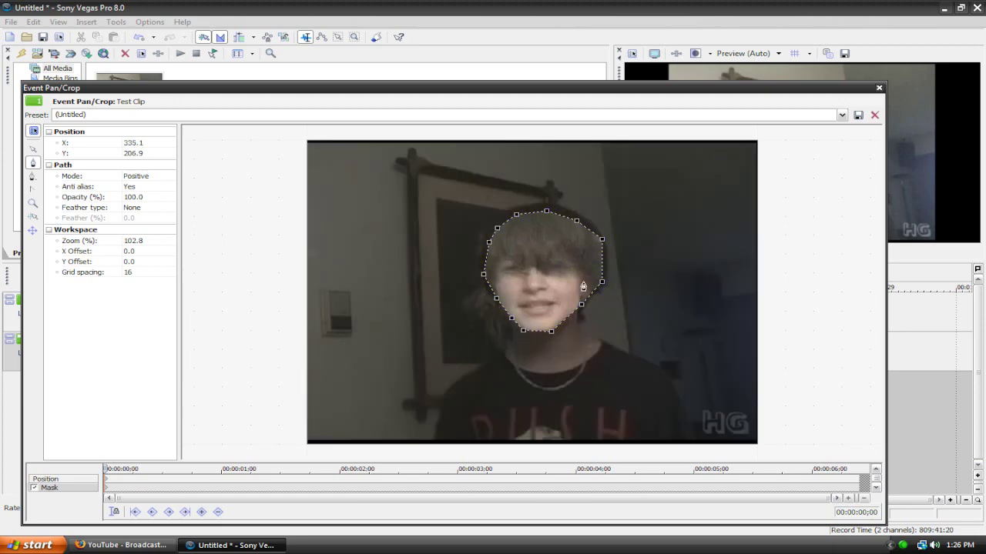
Step: Set the mask feather type to Both and raise the feather to 6.5%
left_click(135, 208)
left_click(136, 208)
left_click(134, 234)
left_click(150, 219)
left_click(169, 218)
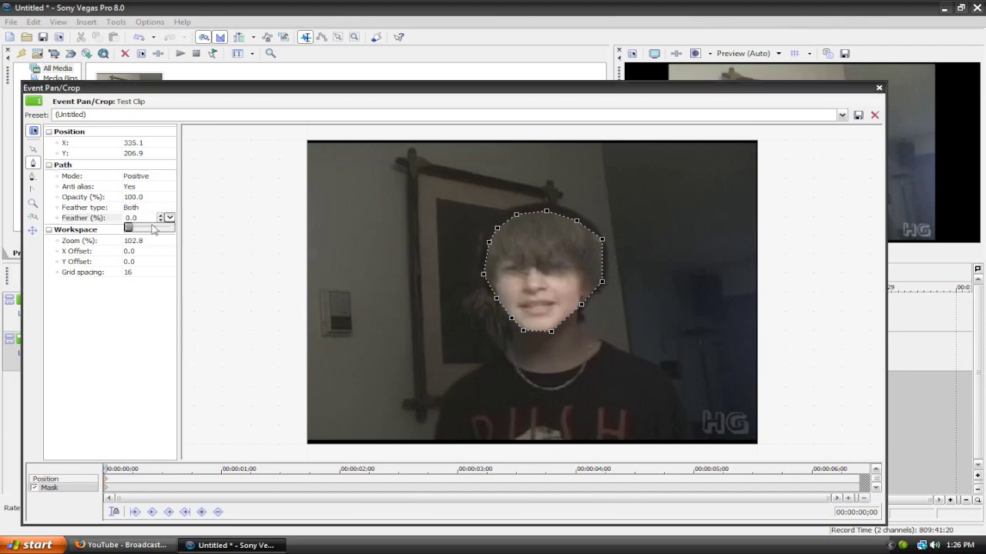
left_click_drag(129, 229, 138, 230)
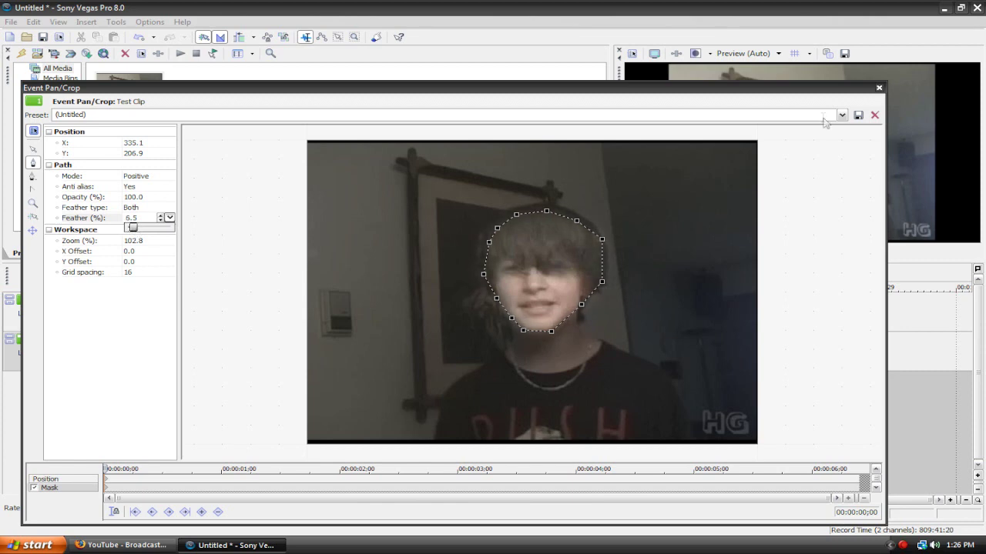
Step: Apply the Color Corrector Blue Midtones preset (Mid angle 347.1, magnitude 0.500) to Test Clip
left_click(878, 88)
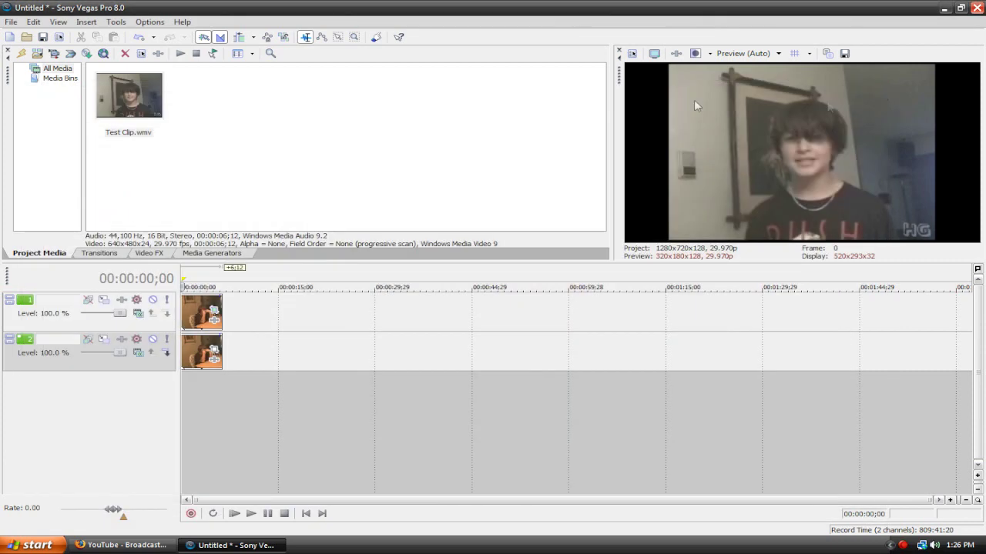
left_click(148, 255)
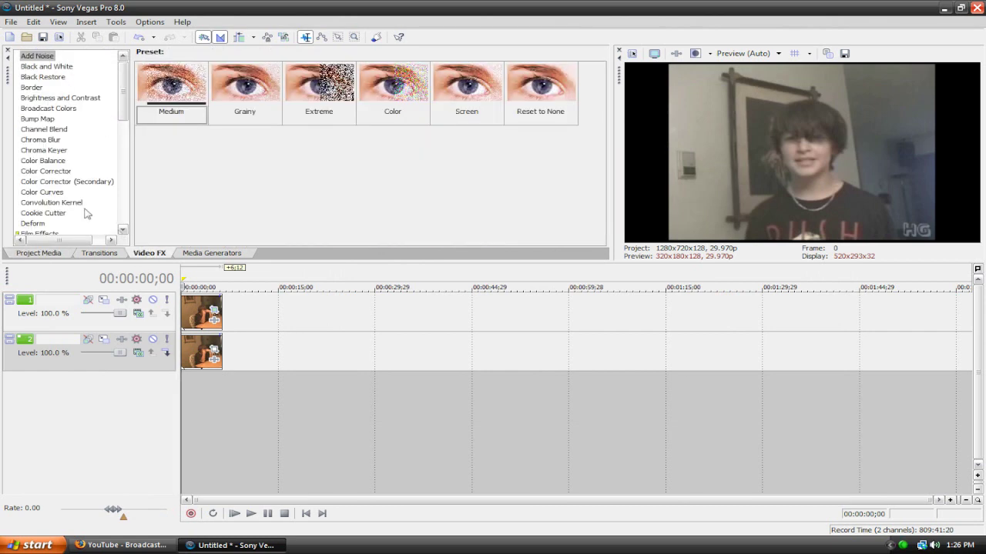
left_click(55, 171)
left_click(59, 183)
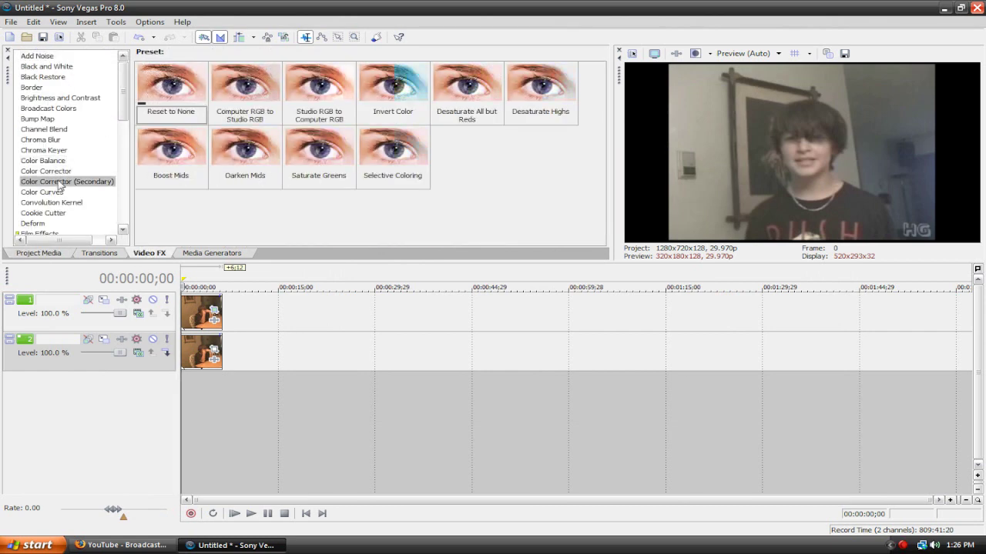
left_click(56, 172)
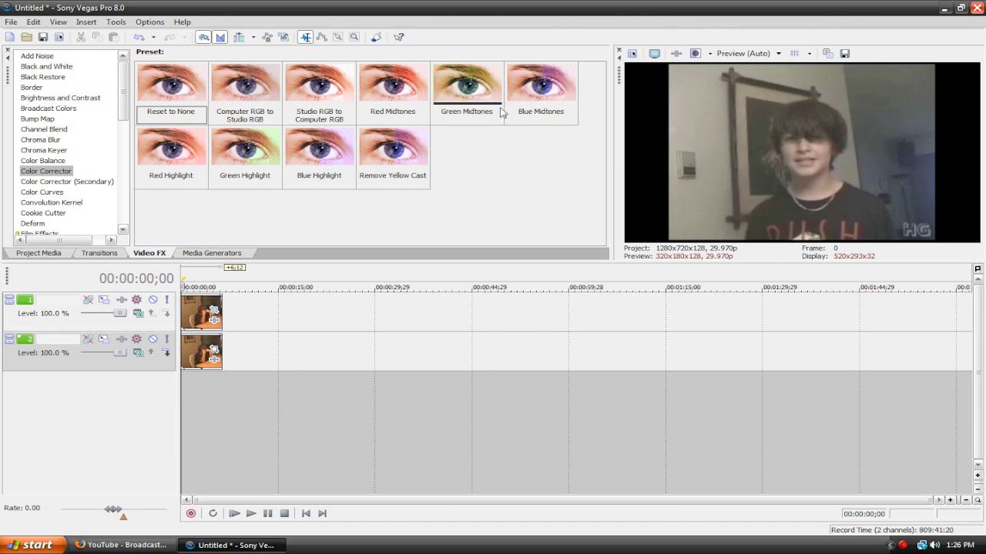
left_click_drag(541, 86, 210, 317)
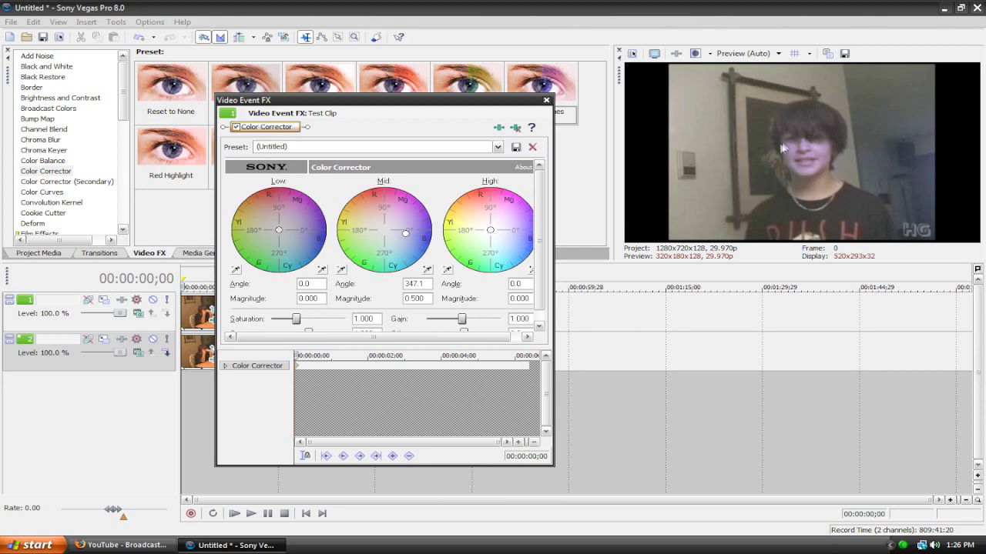
Step: Apply the Gaussian Blur Extreme Blur preset to Test Clip
left_click(515, 128)
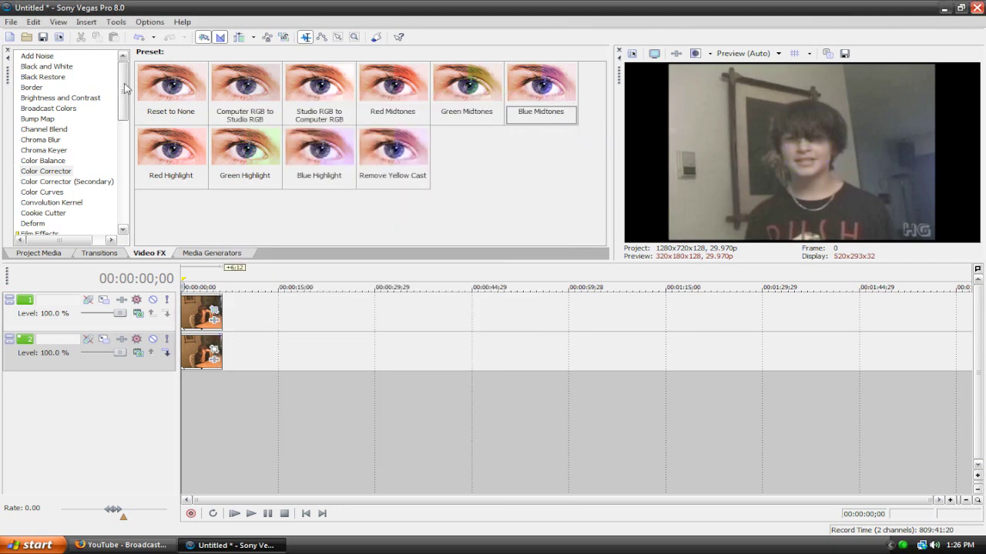
left_click_drag(125, 87, 123, 142)
left_click(40, 104)
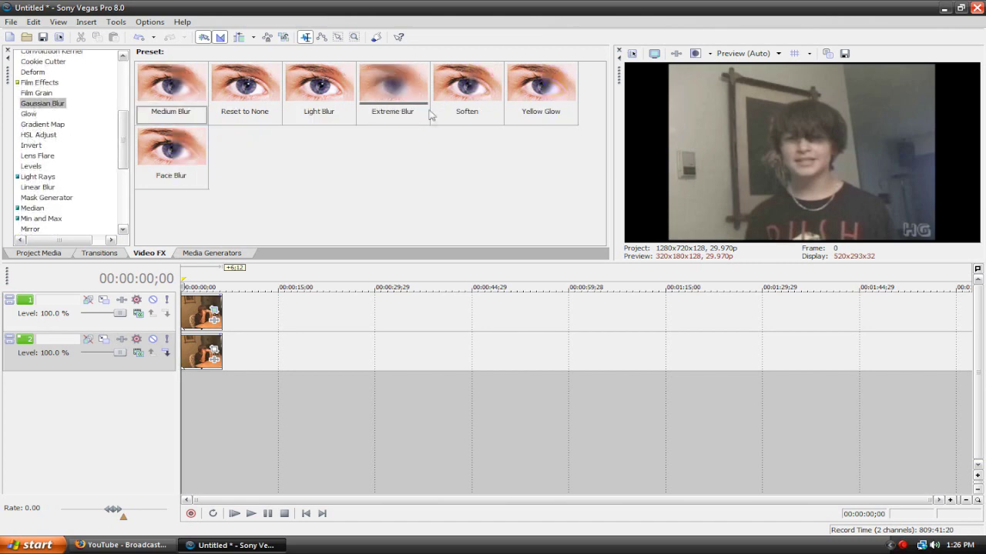
left_click_drag(393, 87, 220, 309)
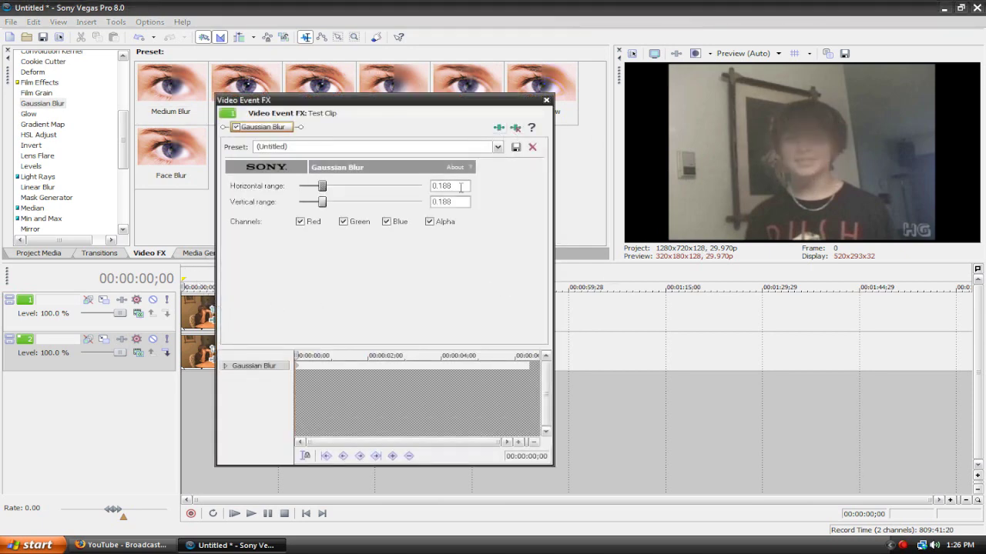
left_click(546, 100)
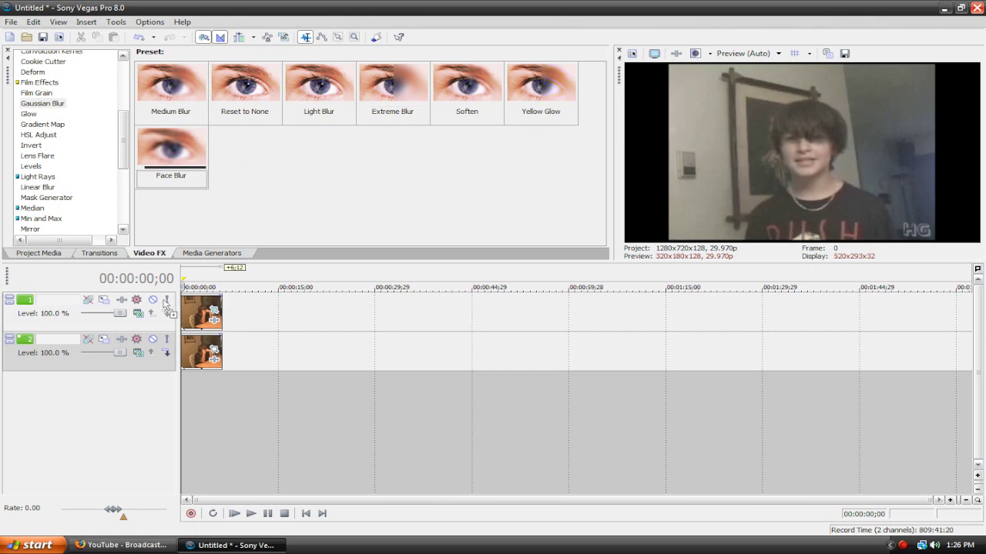
Step: Remove the blur plug-in from the clip, reread the YouTube question, and return to Vegas
left_click(196, 310)
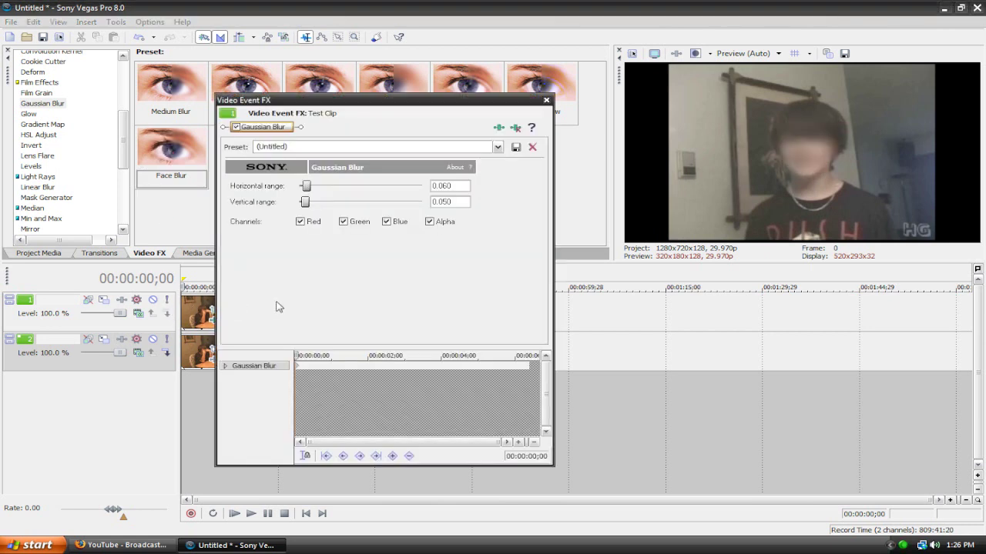
left_click(516, 128)
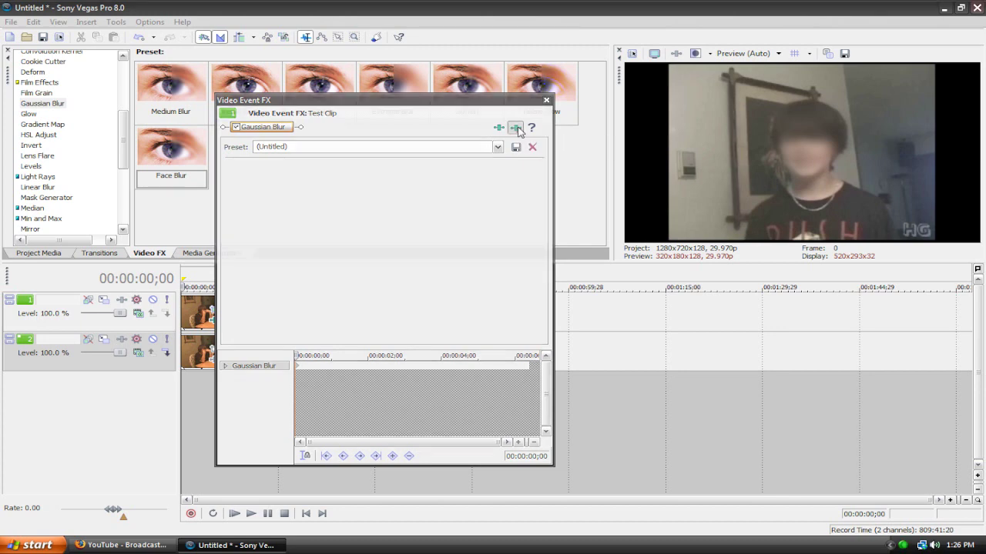
left_click(31, 545)
left_click(121, 546)
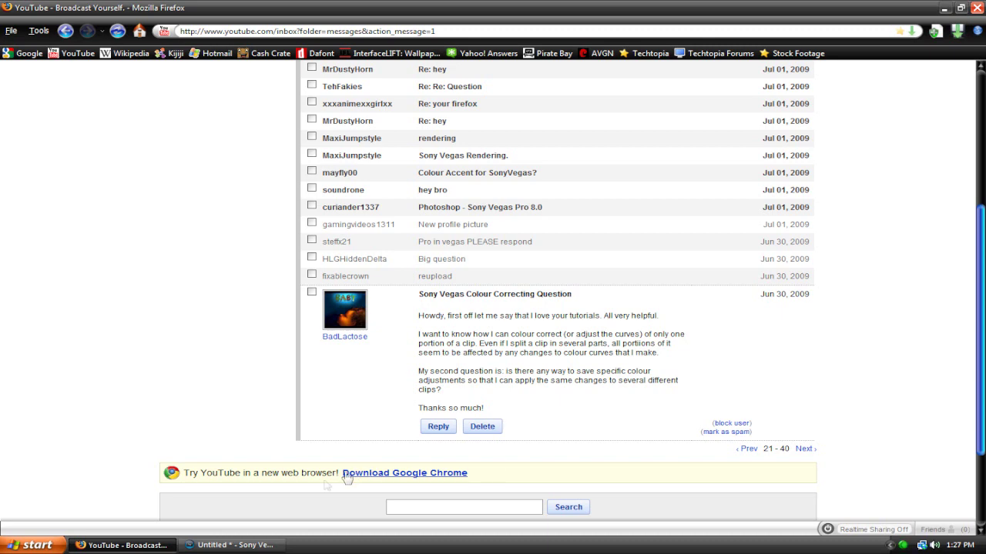
left_click(227, 545)
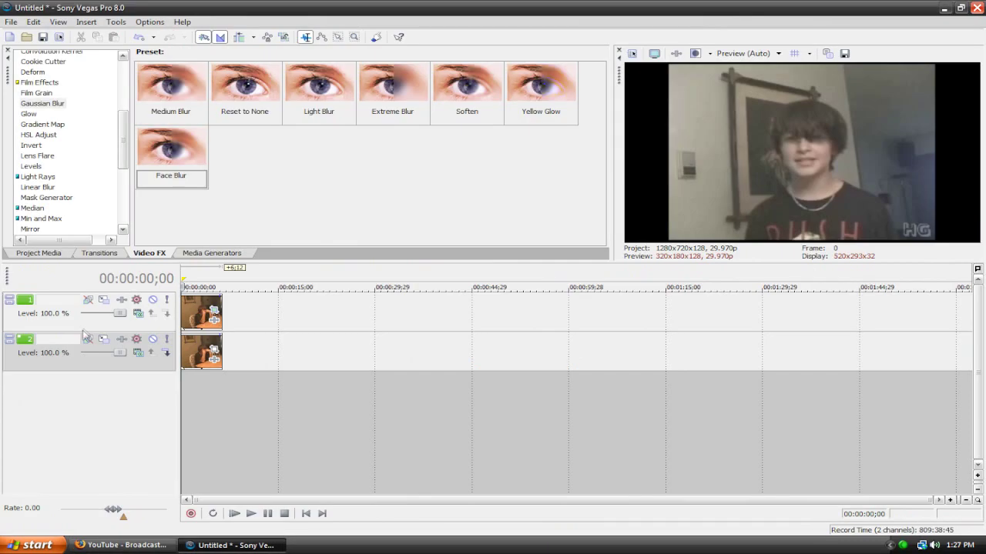
Step: Delete video track 2 and add a neutral Color Corrector (Reset to None) to the clip, enlarging its dialog
key("Delete")
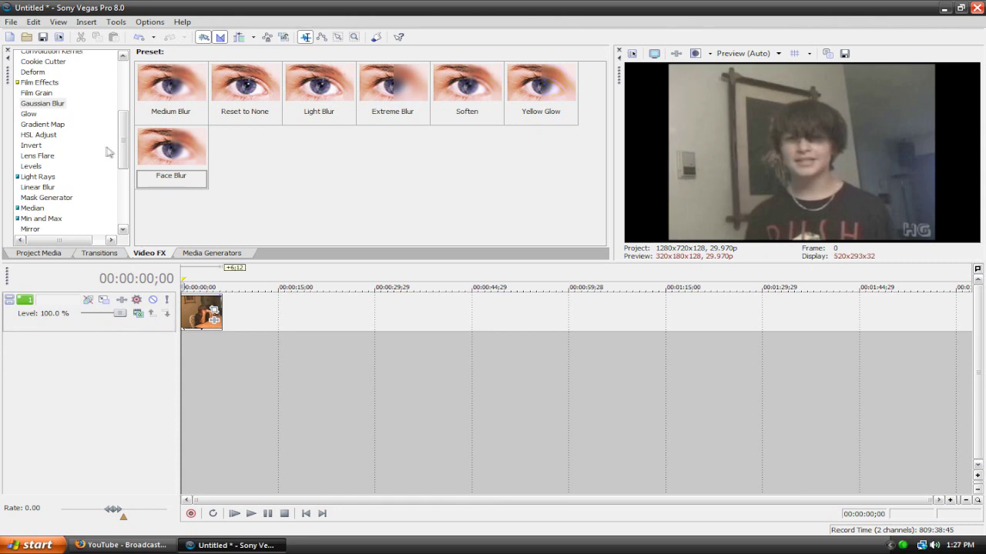
left_click_drag(122, 157, 121, 124)
left_click(46, 125)
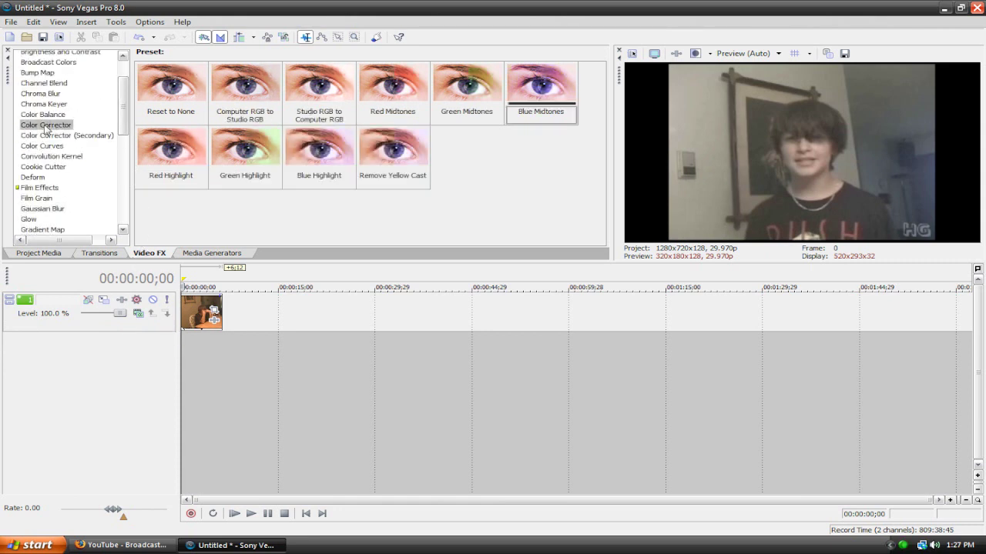
left_click_drag(202, 94, 213, 312)
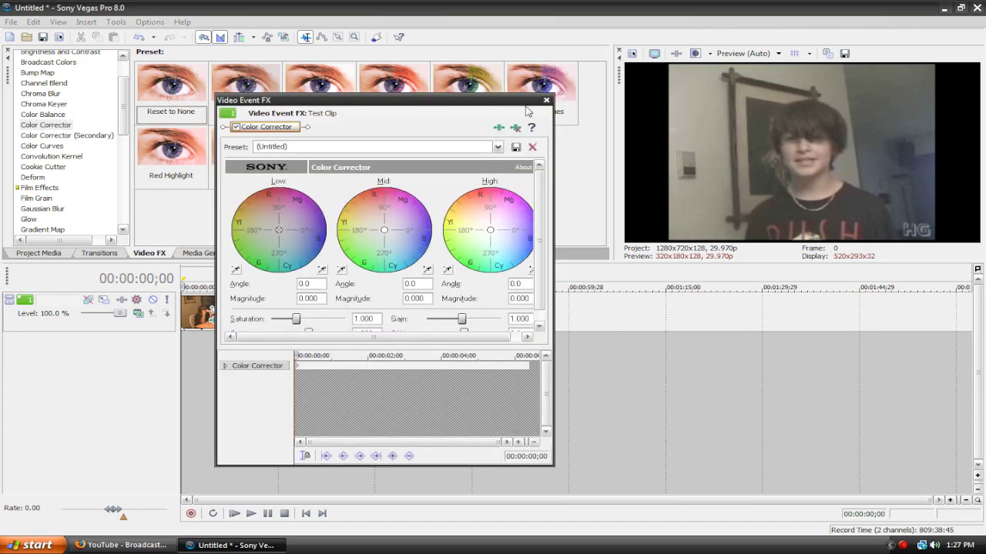
left_click_drag(412, 104, 386, 92)
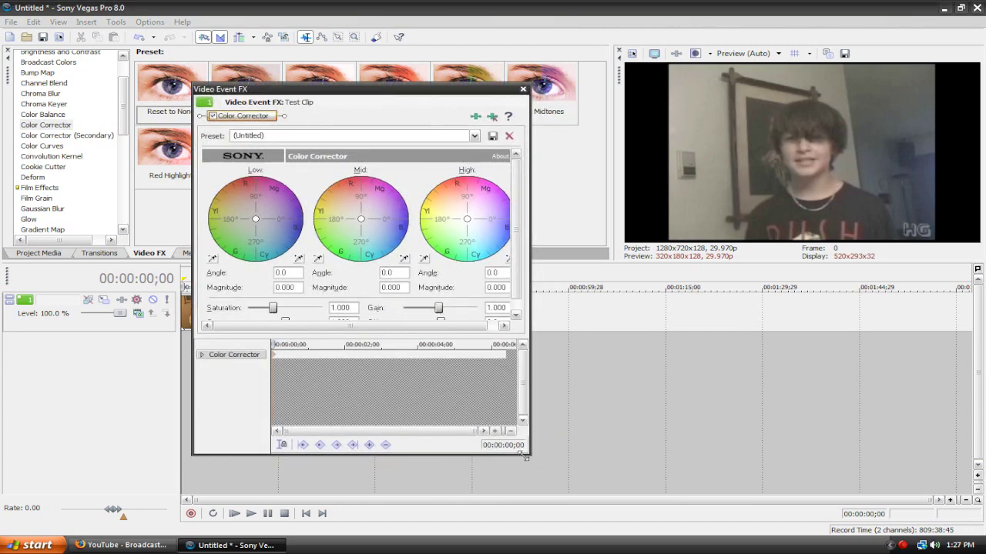
left_click_drag(530, 458, 570, 465)
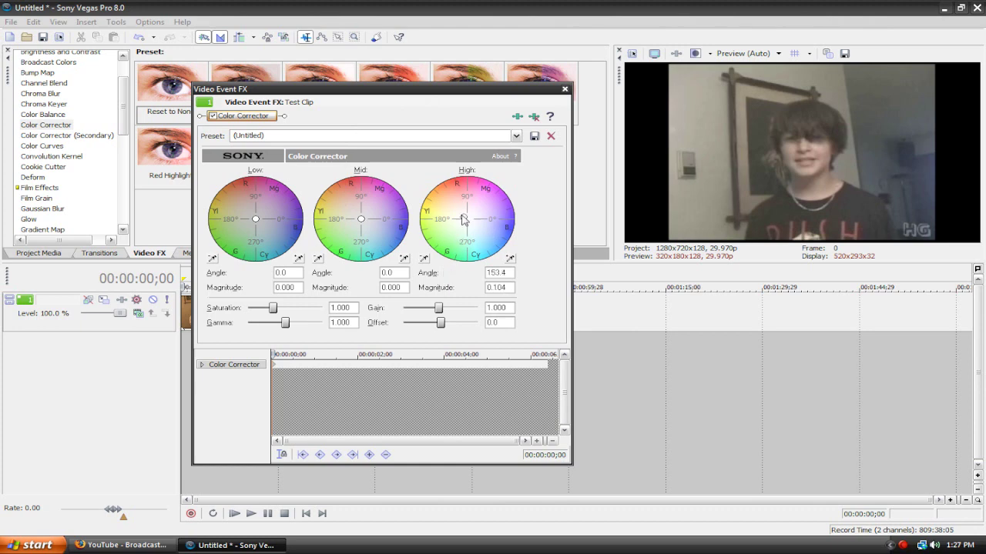
Step: Shift the colour wheels toward purple: Low 33.7/0.615, Mid 18.8/0.819, High 115.7/0.465
left_click_drag(463, 220, 459, 202)
left_click_drag(360, 219, 395, 208)
left_click_drag(256, 219, 278, 206)
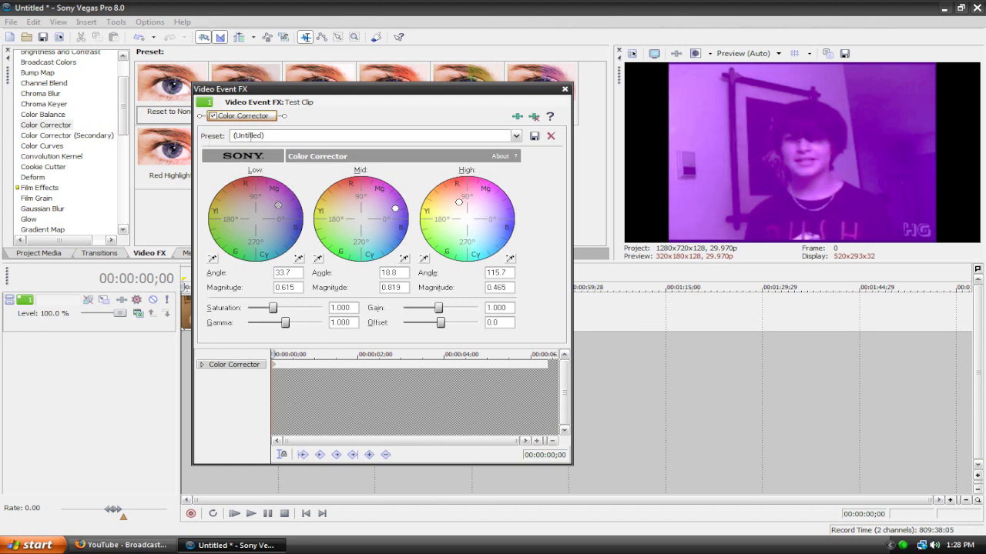
Step: Save the current Color Corrector settings as the preset 'Major Purple' and close the dialog
left_click(272, 136)
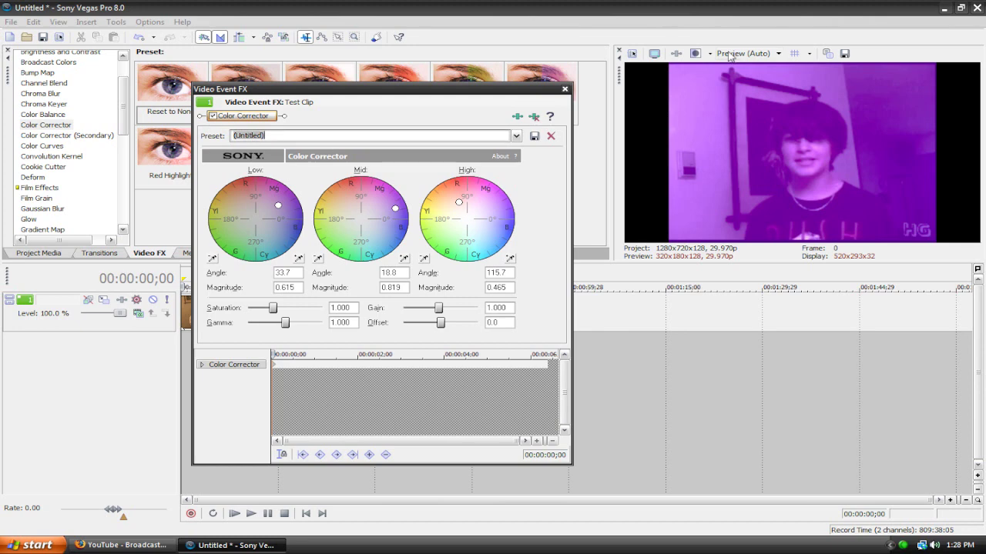
key("Delete")
type("Major Purple")
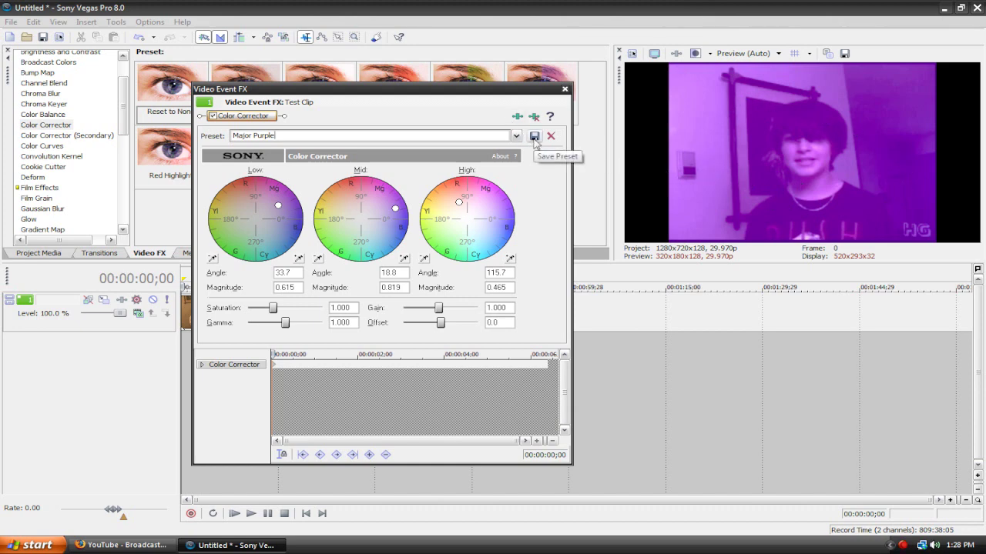
left_click(534, 136)
left_click(564, 89)
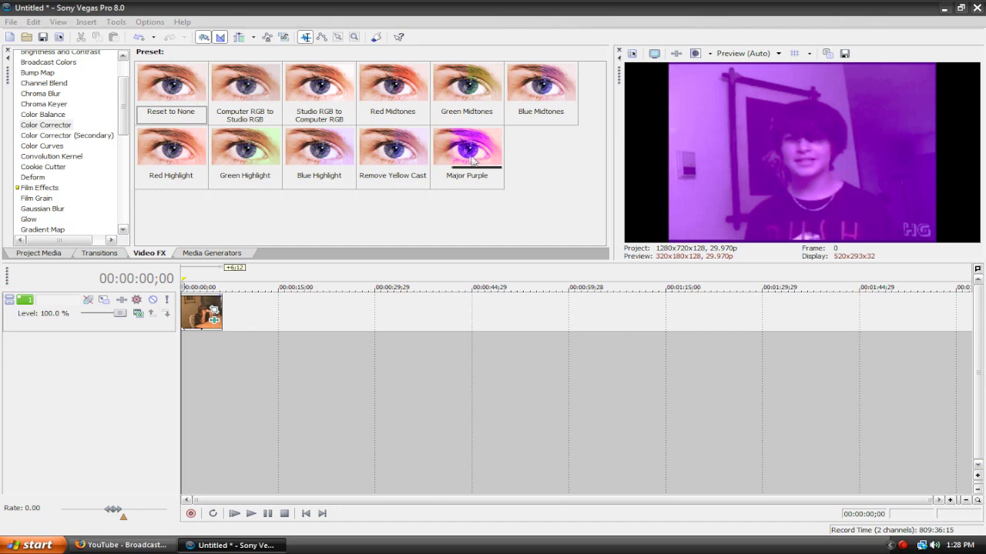
Step: Apply Major Purple, remove it, then reapply Major Purple to Test Clip and close the FX dialog
left_click_drag(473, 160, 214, 322)
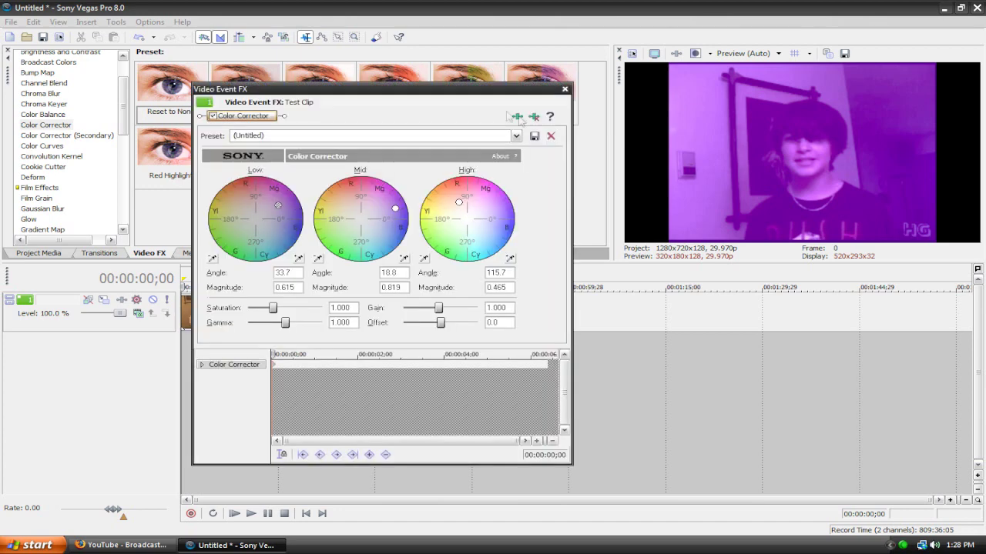
left_click(535, 117)
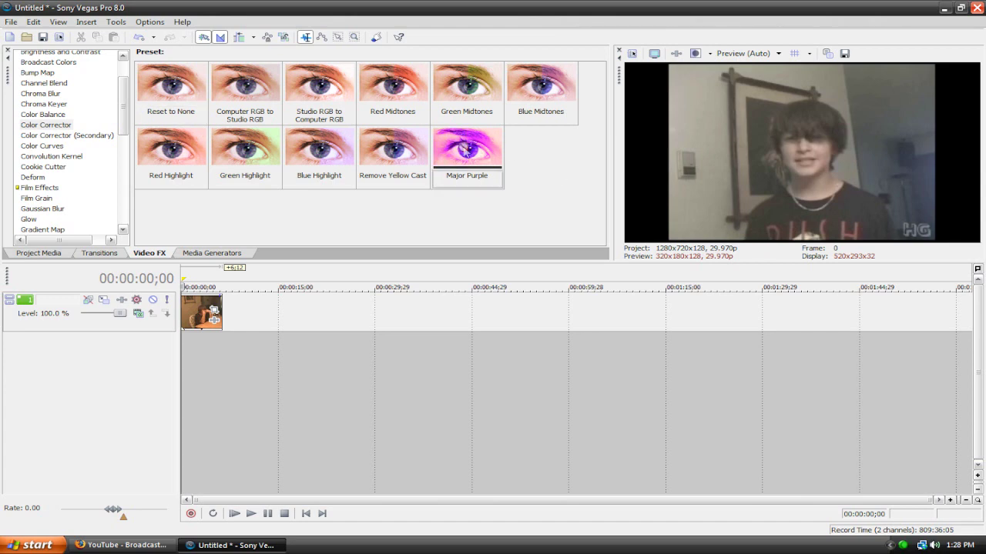
left_click_drag(465, 149, 198, 317)
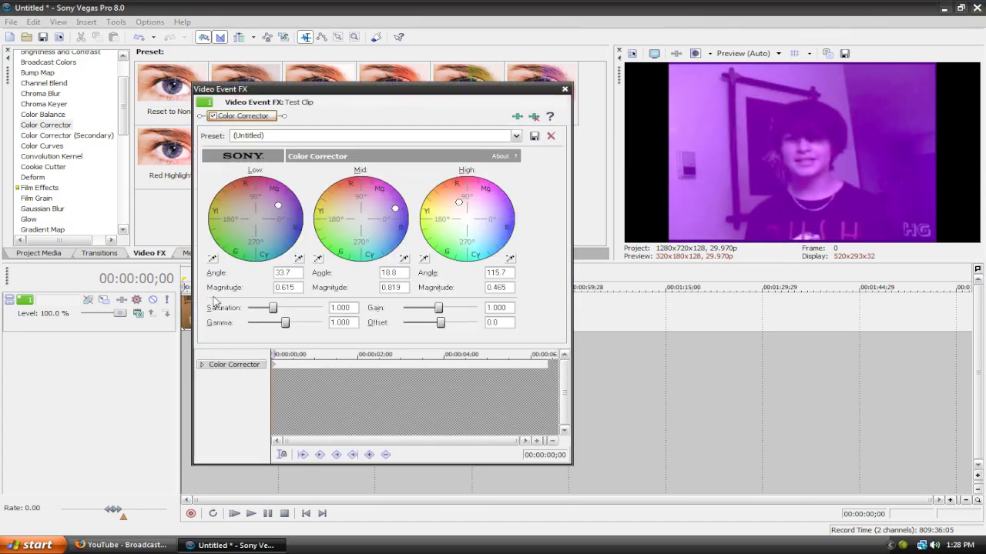
left_click(565, 89)
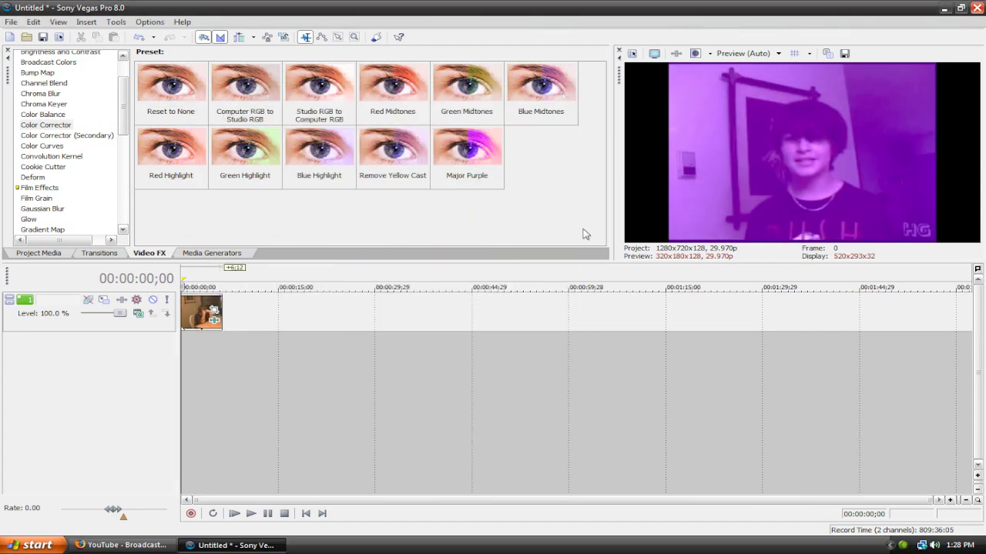